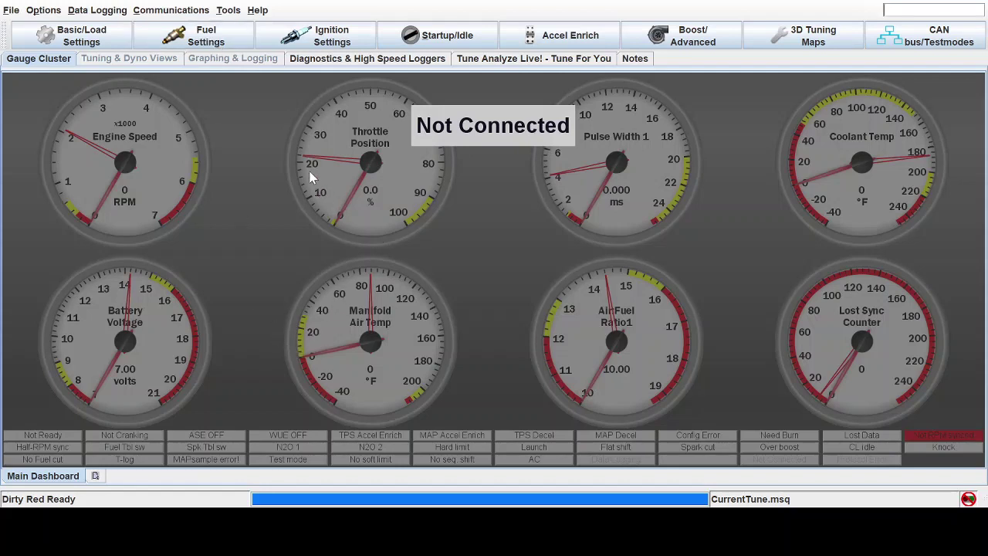
Open Fuel VE Table 1, enlarge and reposition its window, and view it as a grid and then in 3D.
{"action": "left_click", "coordinate": [207, 45]}
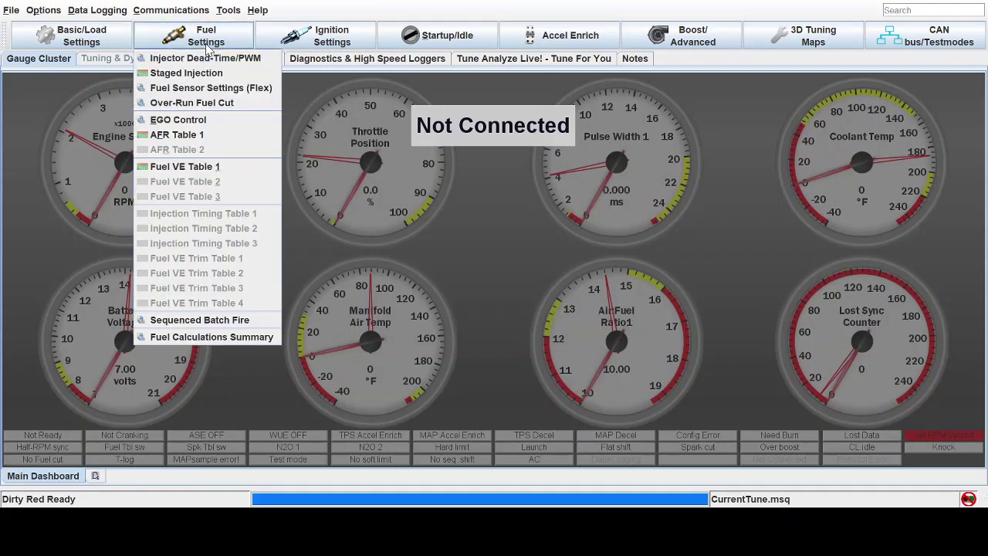
{"action": "left_click", "coordinate": [214, 171]}
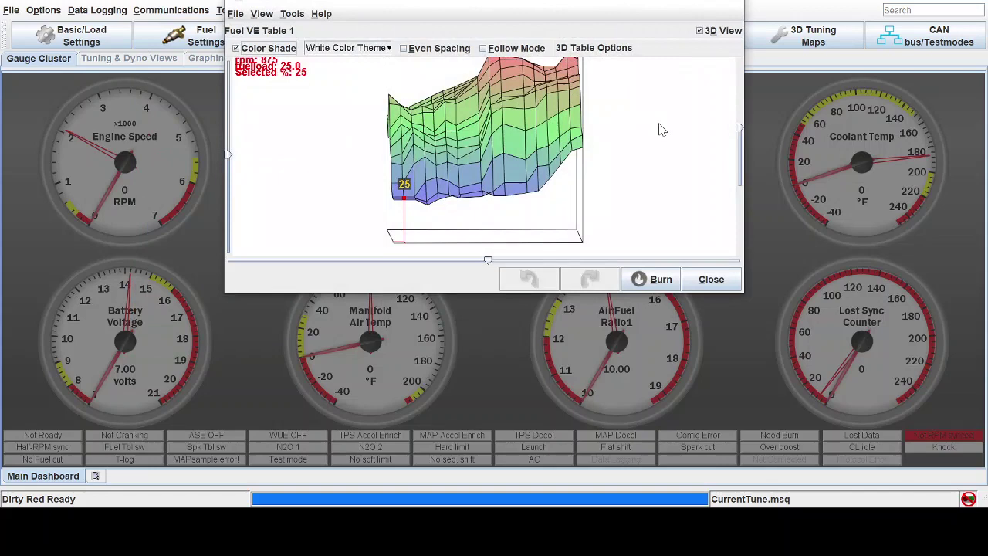
{"action": "left_click_drag", "start_coordinate": [743, 293], "coordinate": [810, 440]}
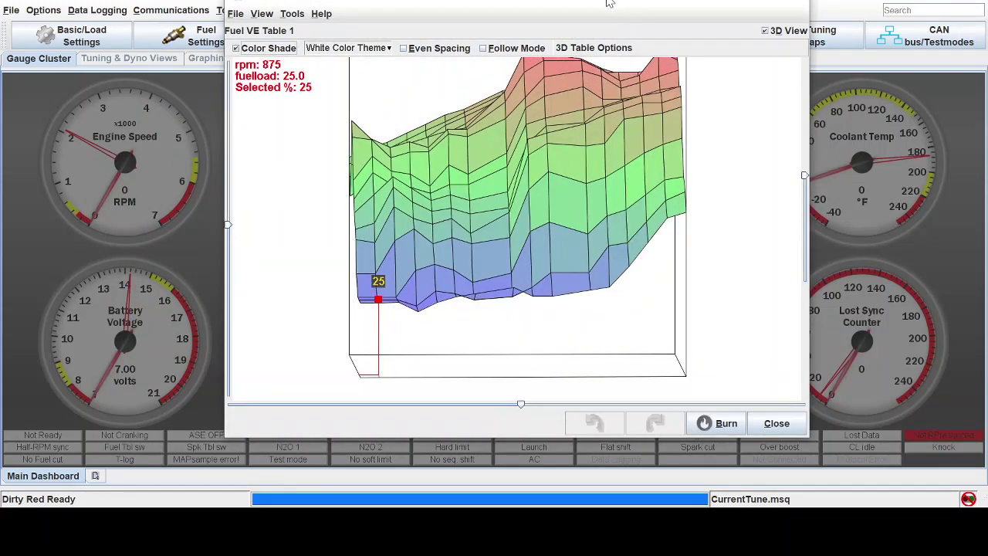
{"action": "left_click_drag", "start_coordinate": [609, 3], "coordinate": [566, 18]}
{"action": "left_click", "coordinate": [719, 47]}
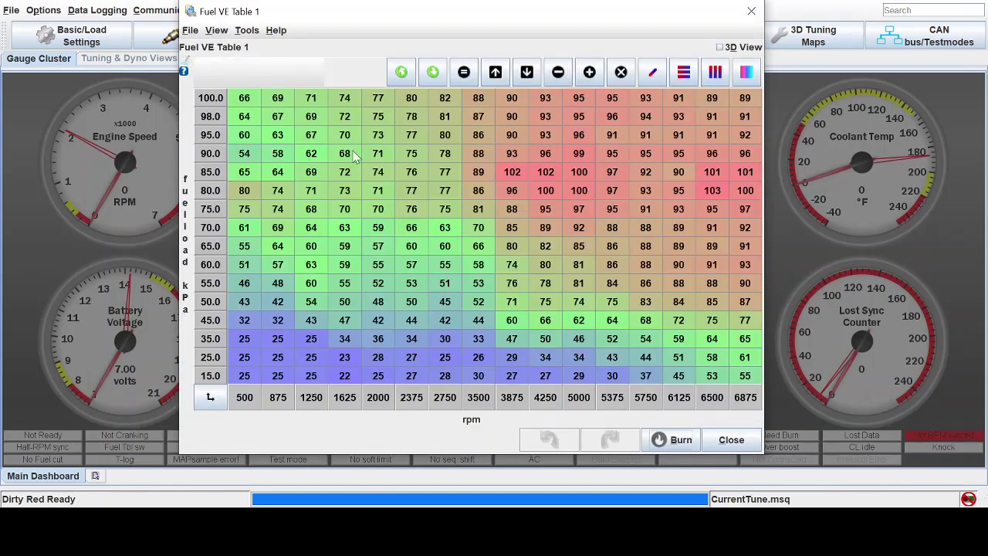
{"action": "left_click", "coordinate": [720, 48]}
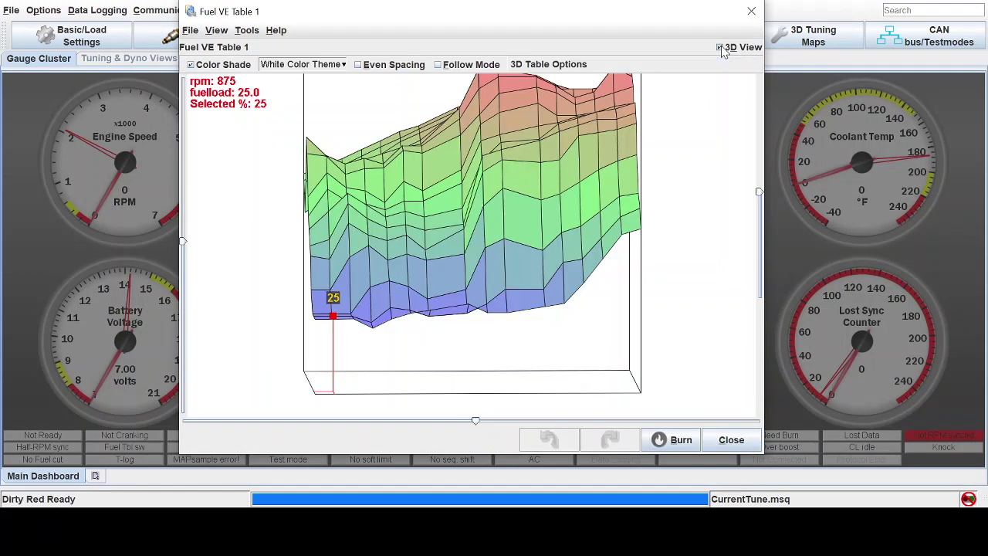
Close the table window and reopen Fuel VE Table 1 from 3D Tuning Maps.
{"action": "left_click", "coordinate": [750, 11]}
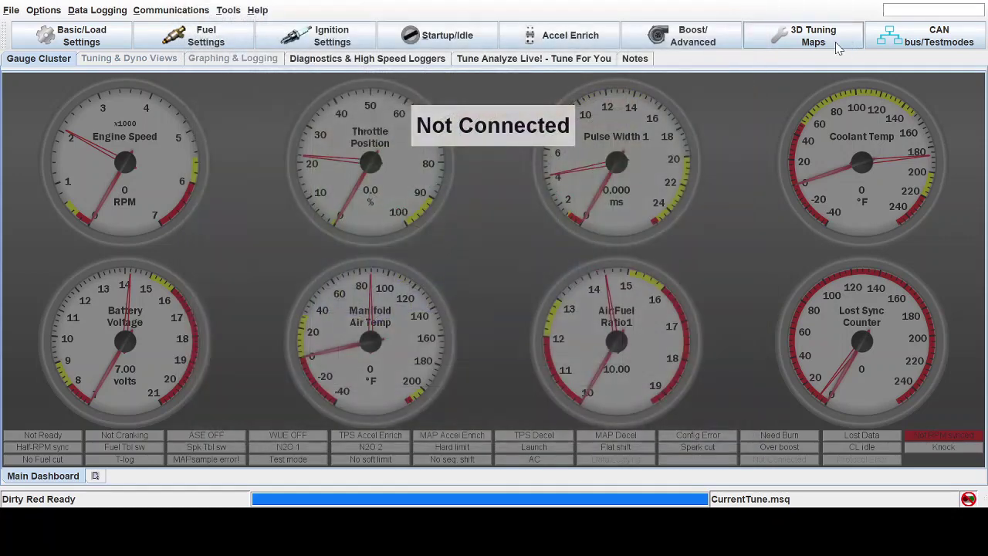
{"action": "left_click", "coordinate": [795, 43]}
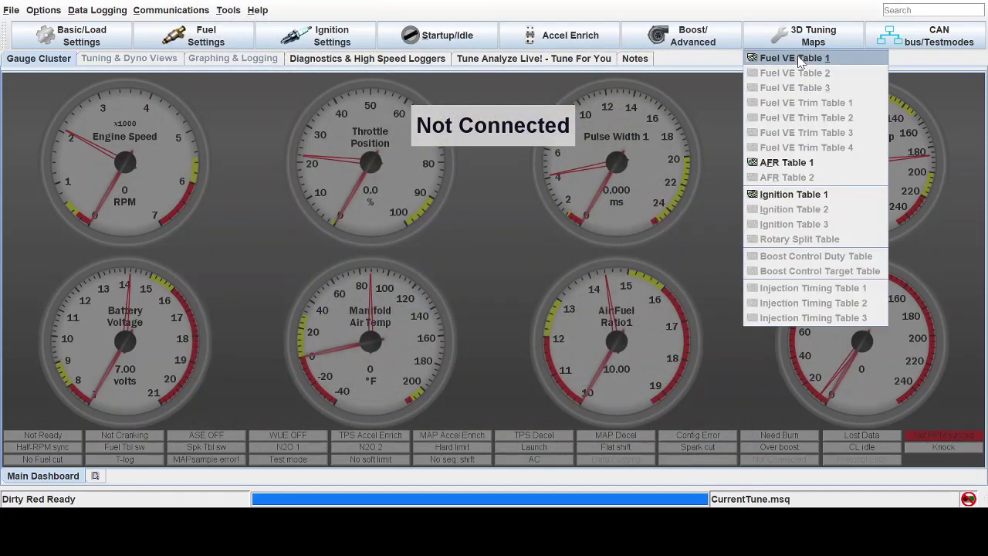
{"action": "left_click", "coordinate": [795, 59]}
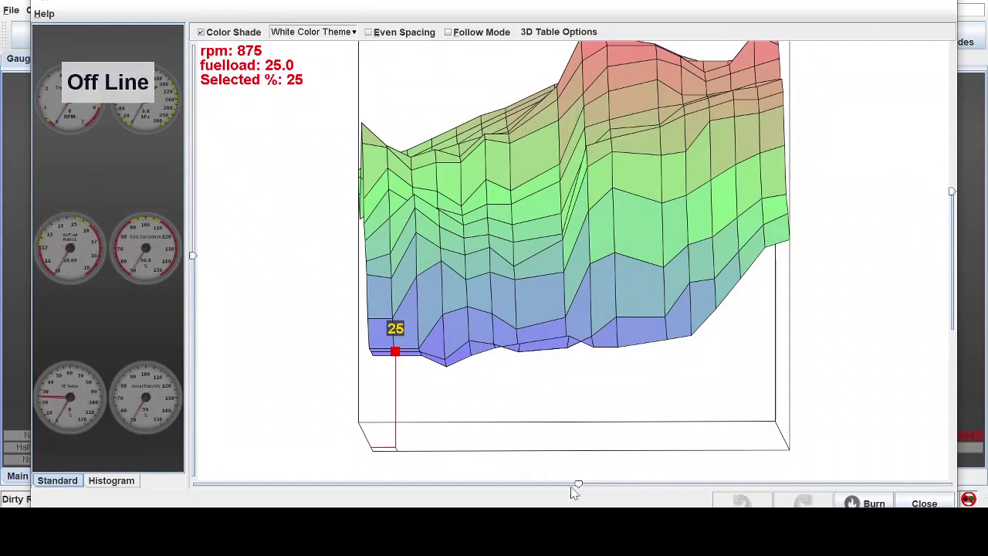
Rotate and tilt the 3D fuel surface to inspect its jagged areas.
{"action": "left_click_drag", "start_coordinate": [578, 484], "coordinate": [656, 474]}
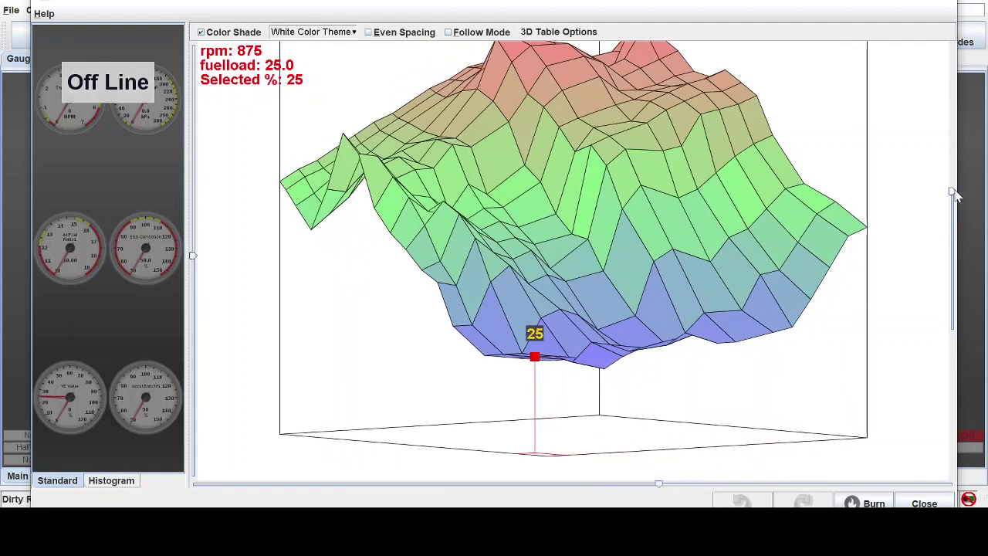
{"action": "left_click_drag", "start_coordinate": [955, 192], "coordinate": [955, 231]}
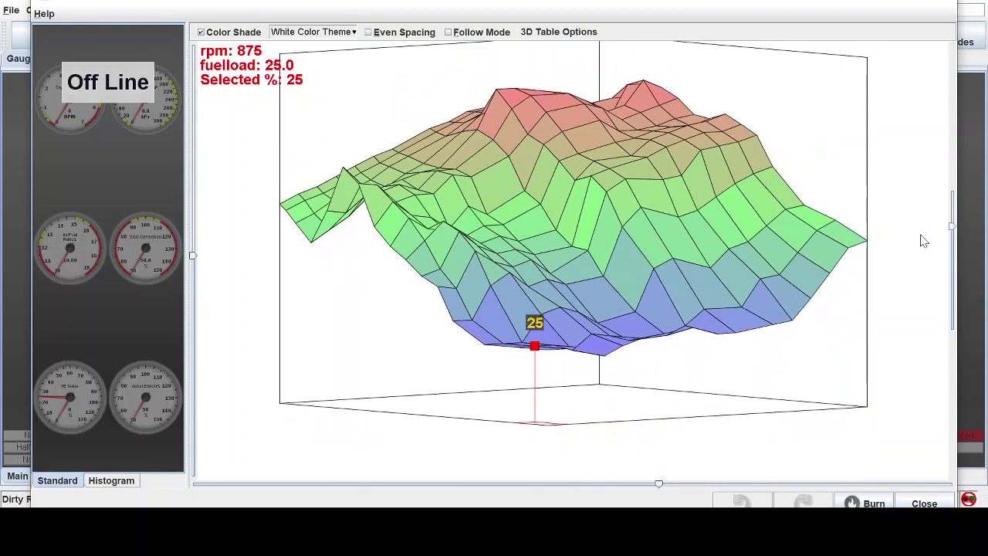
{"action": "left_click_drag", "start_coordinate": [659, 488], "coordinate": [602, 485]}
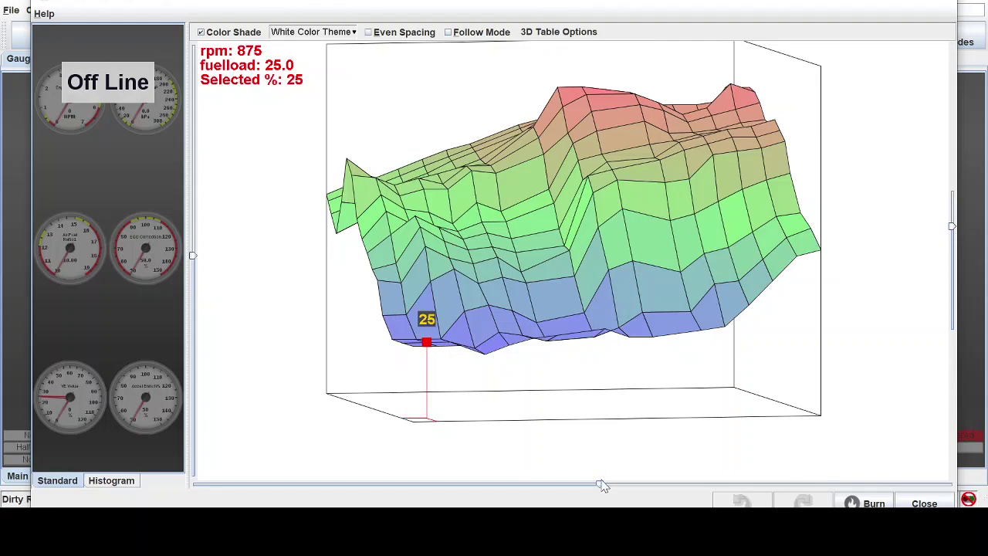
{"action": "left_click_drag", "start_coordinate": [602, 487], "coordinate": [746, 484]}
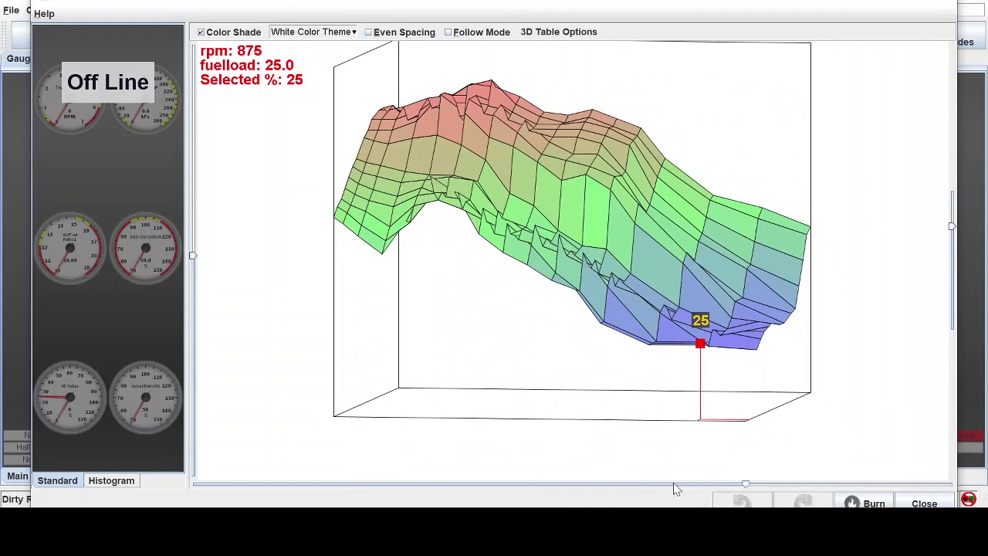
{"action": "left_click_drag", "start_coordinate": [745, 484], "coordinate": [877, 443]}
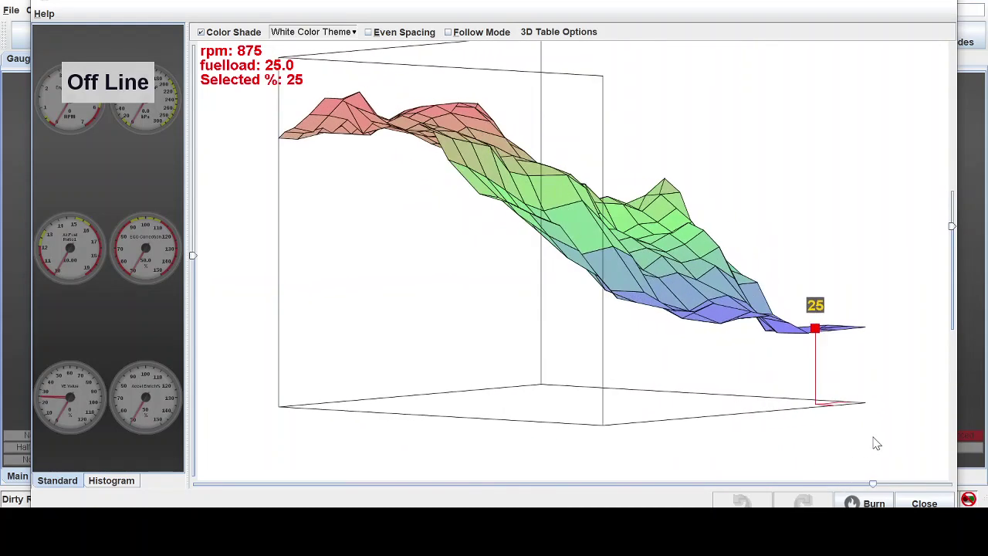
{"action": "mouse_move", "coordinate": [952, 228]}
{"action": "left_mouse_down"}
{"action": "mouse_move", "coordinate": [954, 267]}
{"action": "mouse_move", "coordinate": [956, 241]}
{"action": "left_mouse_up"}
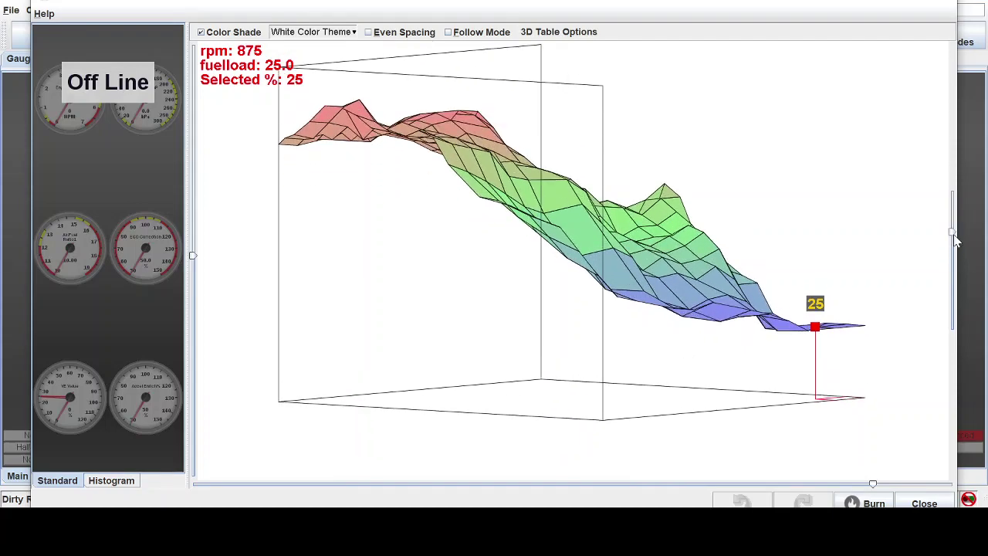
{"action": "left_click_drag", "start_coordinate": [862, 482], "coordinate": [570, 506]}
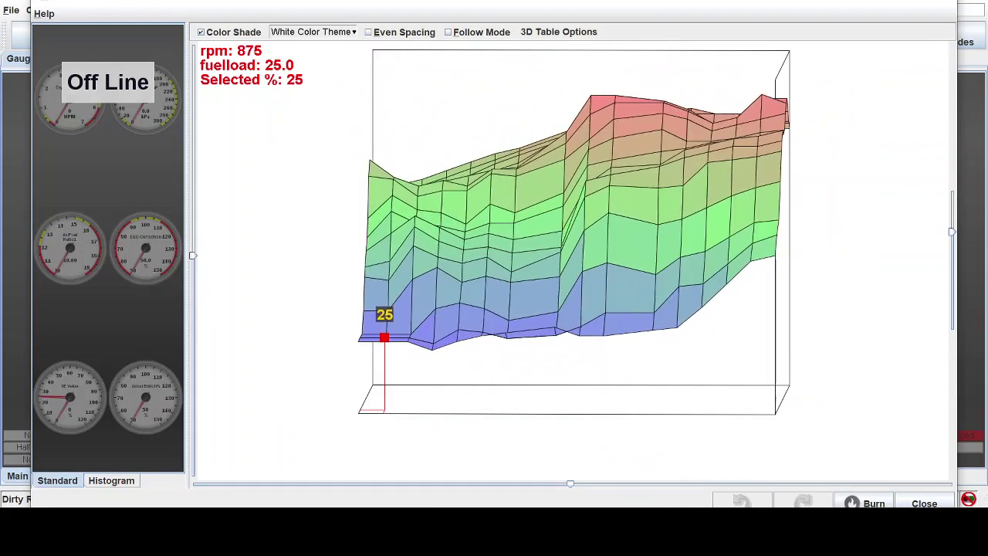
{"action": "left_click_drag", "start_coordinate": [569, 506], "coordinate": [610, 506]}
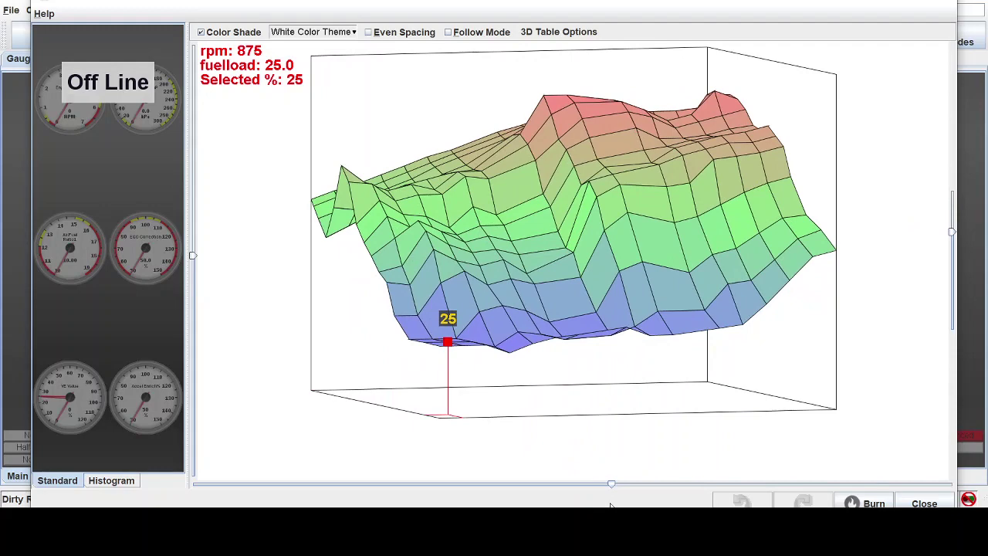
{"action": "left_click_drag", "start_coordinate": [611, 483], "coordinate": [633, 483]}
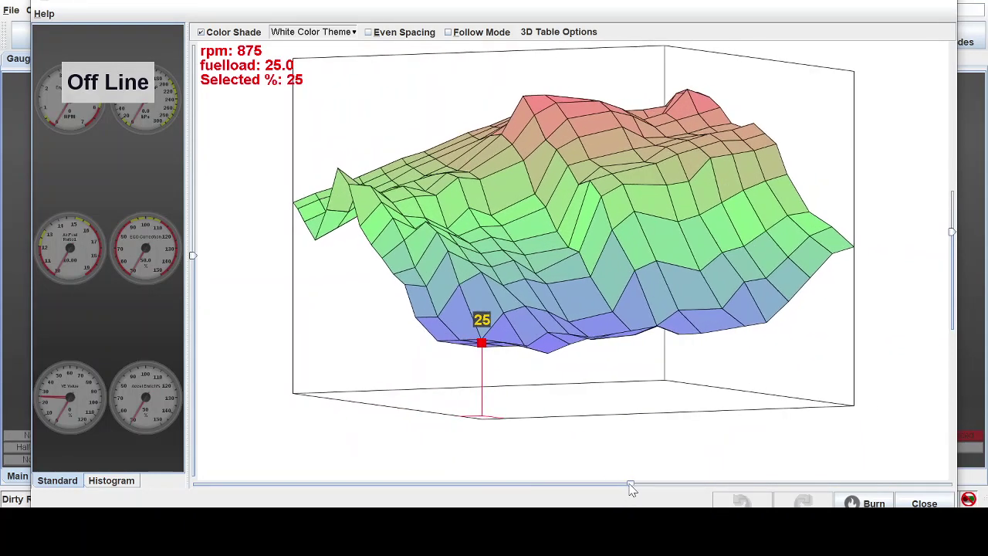
Select the 3500 rpm, 55 load cell and compare it with the 2750 rpm neighbour.
{"action": "left_click", "coordinate": [568, 249]}
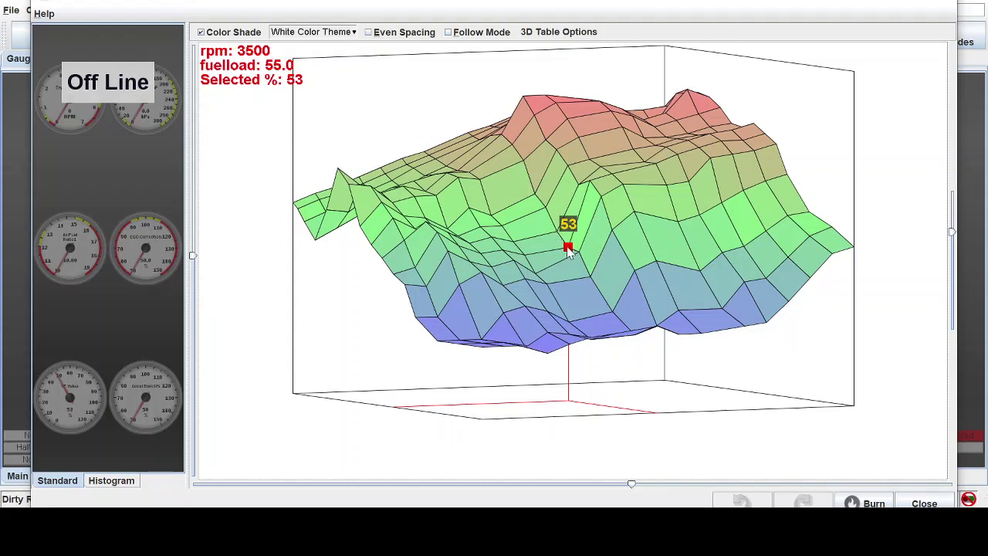
{"action": "key", "text": "Down"}
{"action": "key", "text": "Down"}
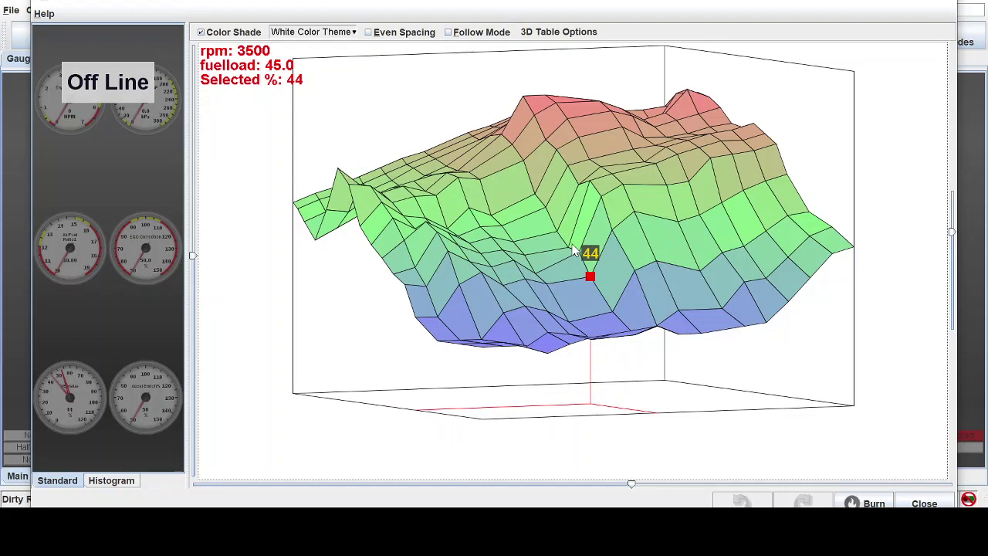
{"action": "key", "text": "Up"}
{"action": "key", "text": "Left"}
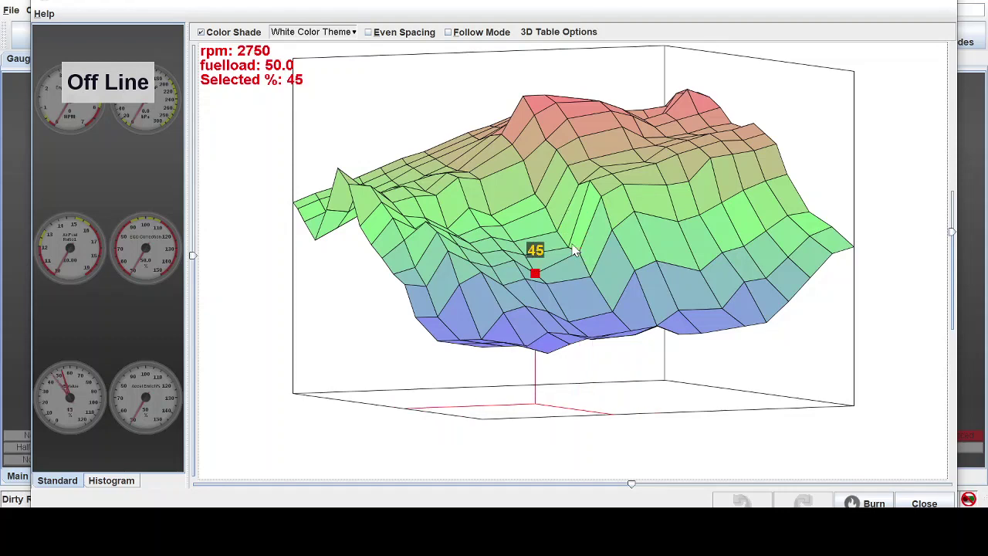
{"action": "key", "text": "Up"}
{"action": "key", "text": "Right"}
{"action": "key", "text": "Left"}
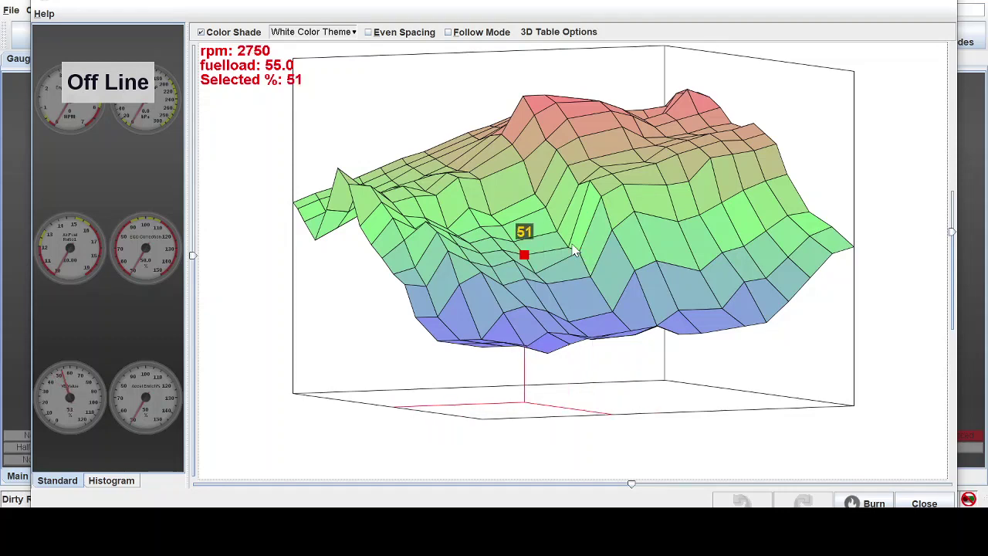
{"action": "key", "text": "Right"}
{"action": "key", "text": "Left"}
{"action": "key", "text": "Right"}
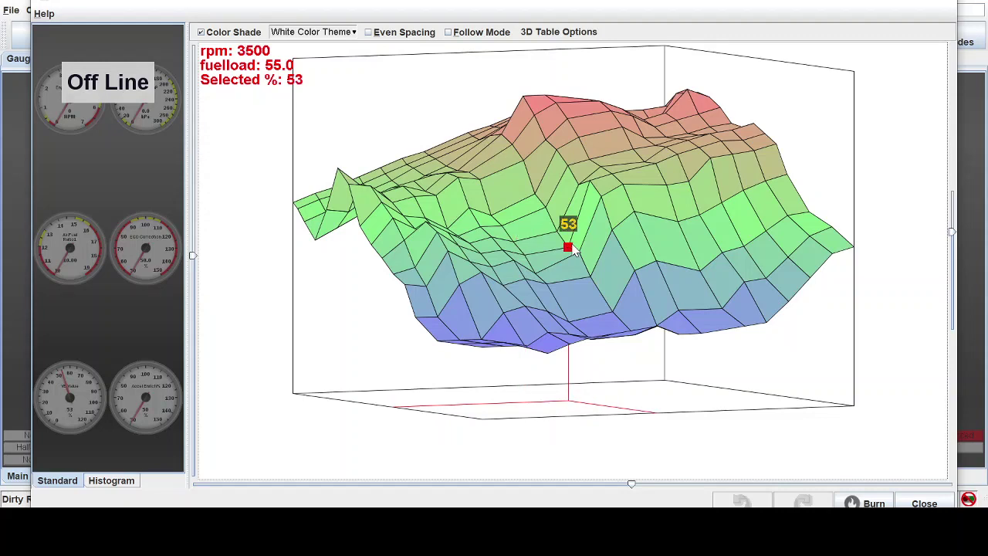
Compare it with the 65 load and 3875 rpm cells, ending on the 53% cell.
{"action": "key", "text": "Up"}
{"action": "key", "text": "Up"}
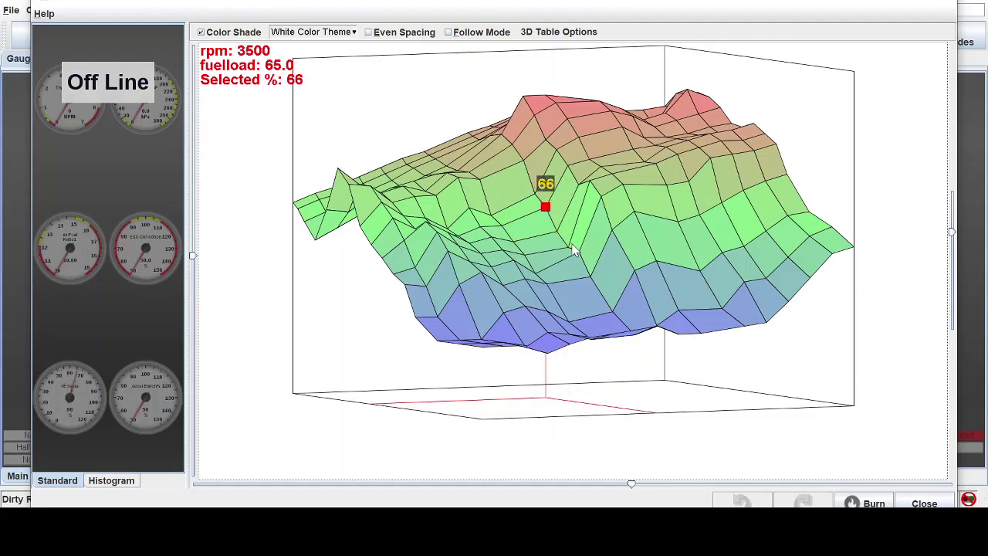
{"action": "key", "text": "Down"}
{"action": "key", "text": "Down"}
{"action": "key", "text": "Right"}
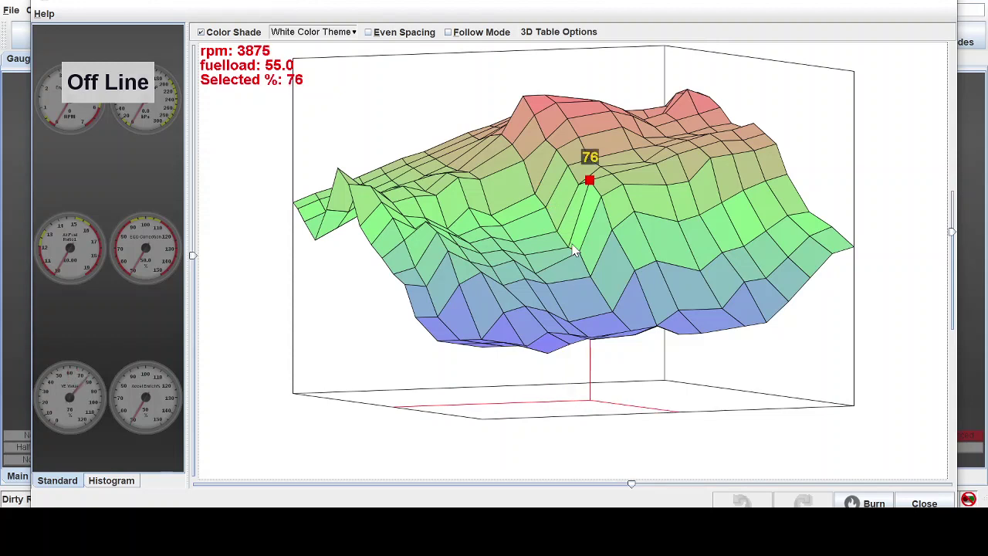
{"action": "key", "text": "Left"}
{"action": "key", "text": "Right"}
{"action": "key", "text": "Left"}
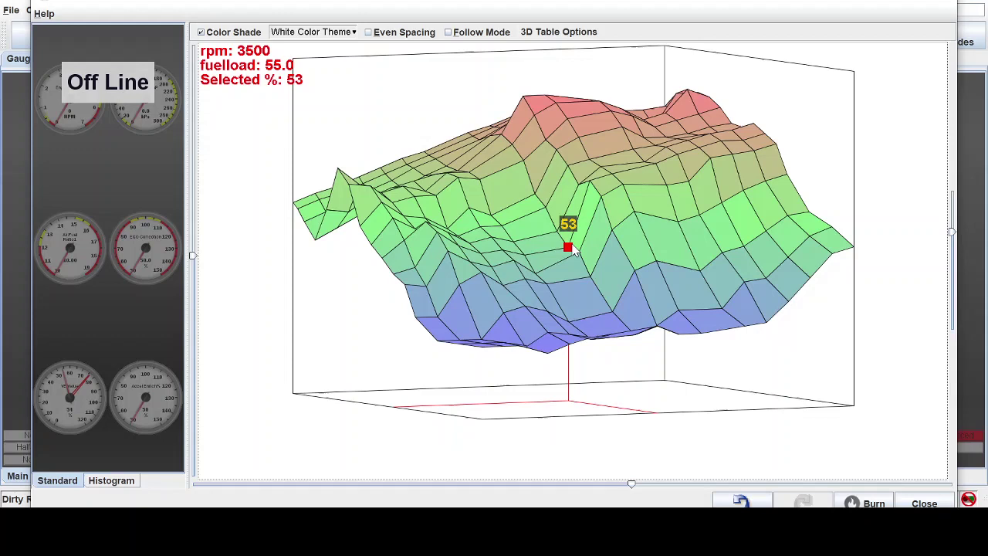
Raise the 3500 rpm, 55 kPa cell up to 65, then lower it back to 56.
{"action": "key", "text": "plus"}
{"action": "key", "text": "plus"}
{"action": "key", "text": "plus"}
{"action": "key", "text": "plus"}
{"action": "key", "text": "plus"}
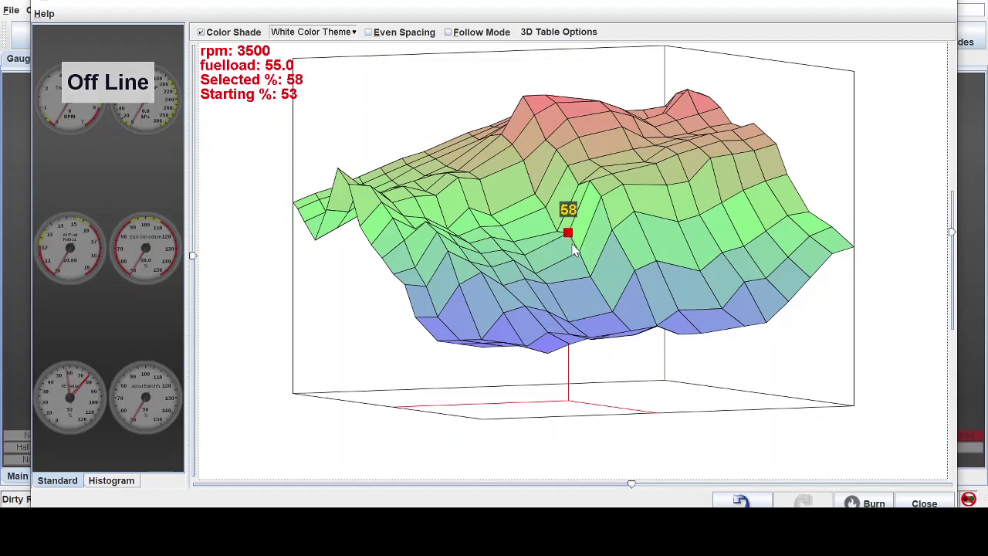
{"action": "key", "text": "plus"}
{"action": "key", "text": "plus"}
{"action": "key", "text": "plus"}
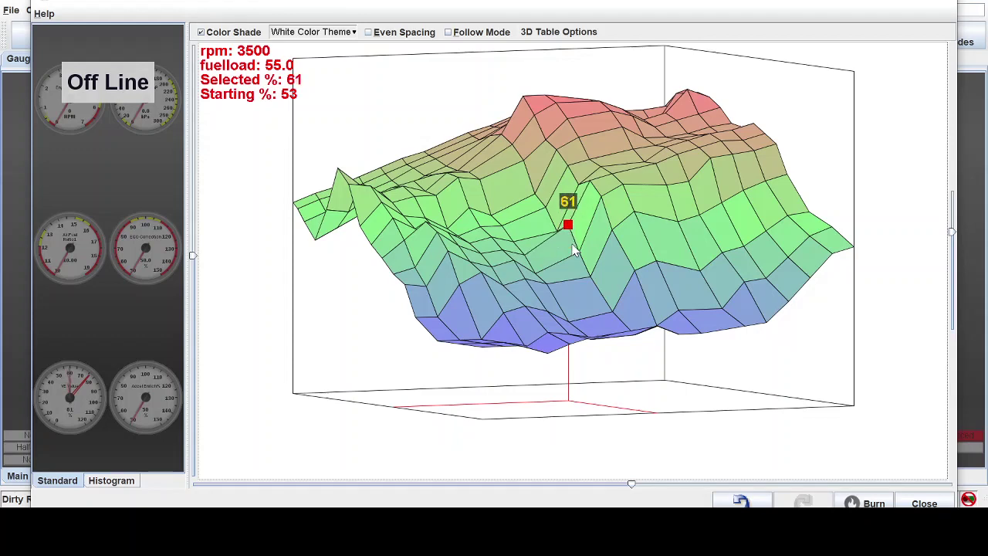
{"action": "key", "text": "plus"}
{"action": "key", "text": "plus"}
{"action": "key", "text": "plus"}
{"action": "key", "text": "plus"}
{"action": "key", "text": "minus"}
{"action": "key", "text": "minus"}
{"action": "key", "text": "minus"}
{"action": "key", "text": "minus"}
{"action": "key", "text": "minus"}
{"action": "key", "text": "minus"}
{"action": "key", "text": "minus"}
{"action": "key", "text": "minus"}
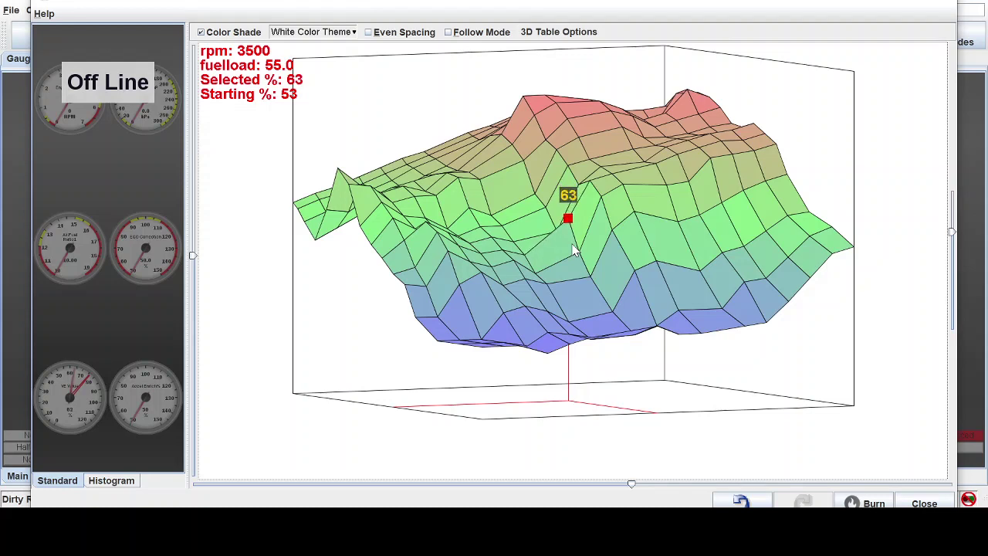
{"action": "key", "text": "minus"}
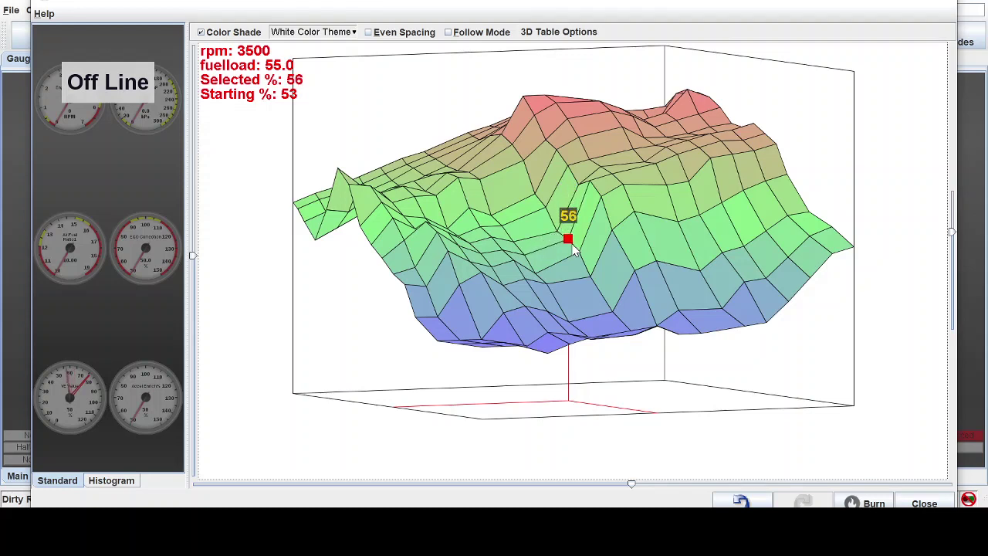
Nudge the 60 kPa cell up and down, then lower the 55 kPa cell to 54.
{"action": "key", "text": "Up"}
{"action": "key", "text": "plus"}
{"action": "key", "text": "plus"}
{"action": "key", "text": "plus"}
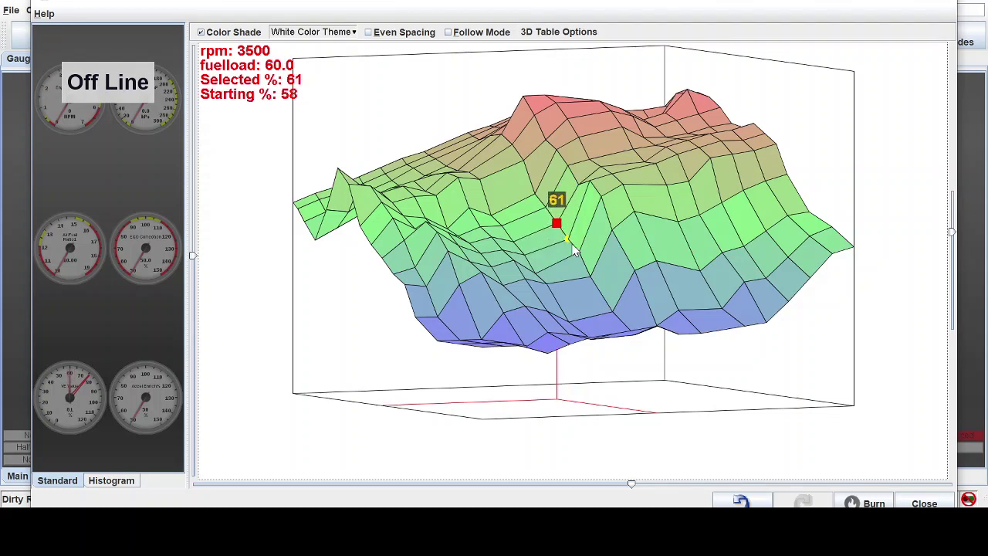
{"action": "key", "text": "minus"}
{"action": "key", "text": "minus"}
{"action": "key", "text": "minus"}
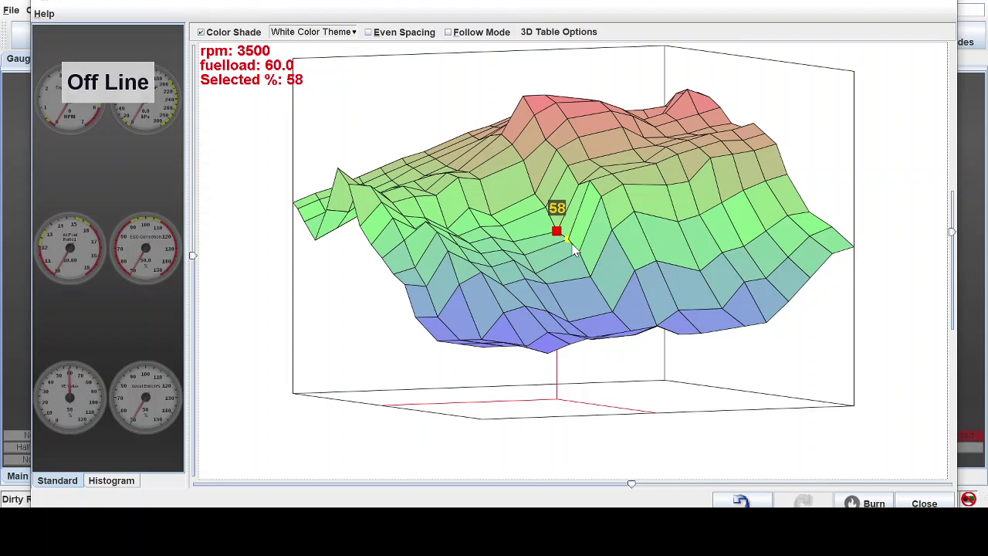
{"action": "key", "text": "Down"}
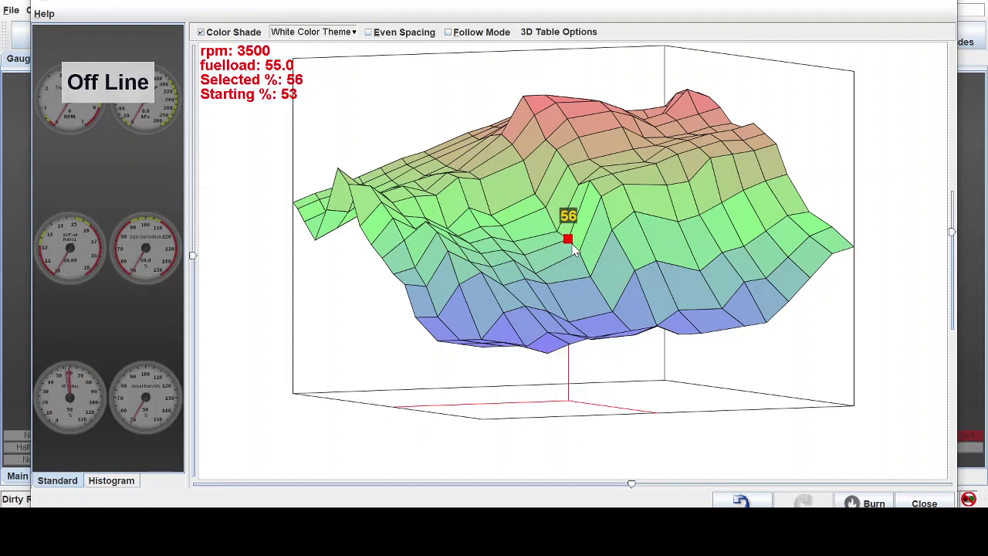
{"action": "key", "text": "minus"}
{"action": "key", "text": "minus"}
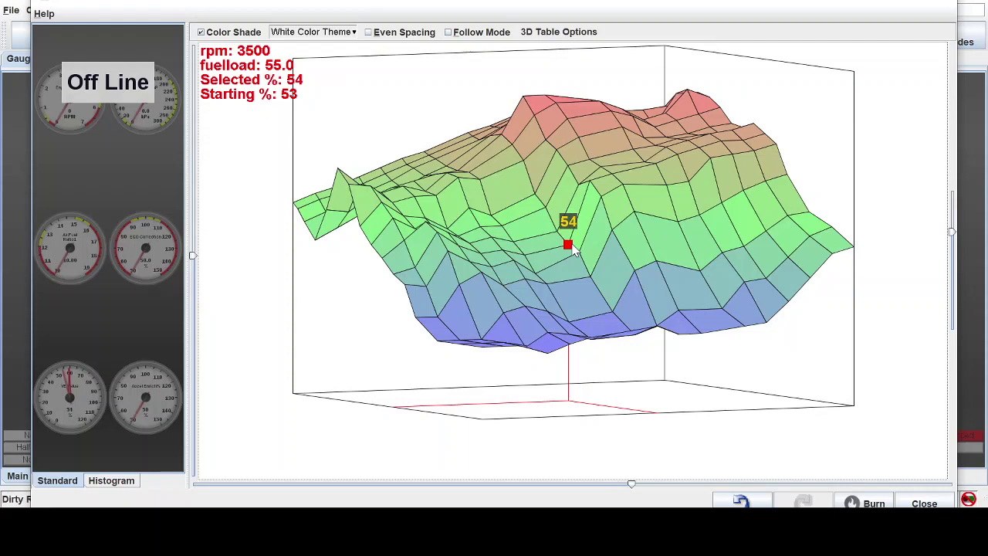
Step the selection toward 2375 rpm, 70 kPa, then pick the 75 kPa point at 3500 rpm.
{"action": "key", "text": "Right"}
{"action": "key", "text": "Left"}
{"action": "key", "text": "Up"}
{"action": "key", "text": "Left"}
{"action": "key", "text": "Left"}
{"action": "key", "text": "Up"}
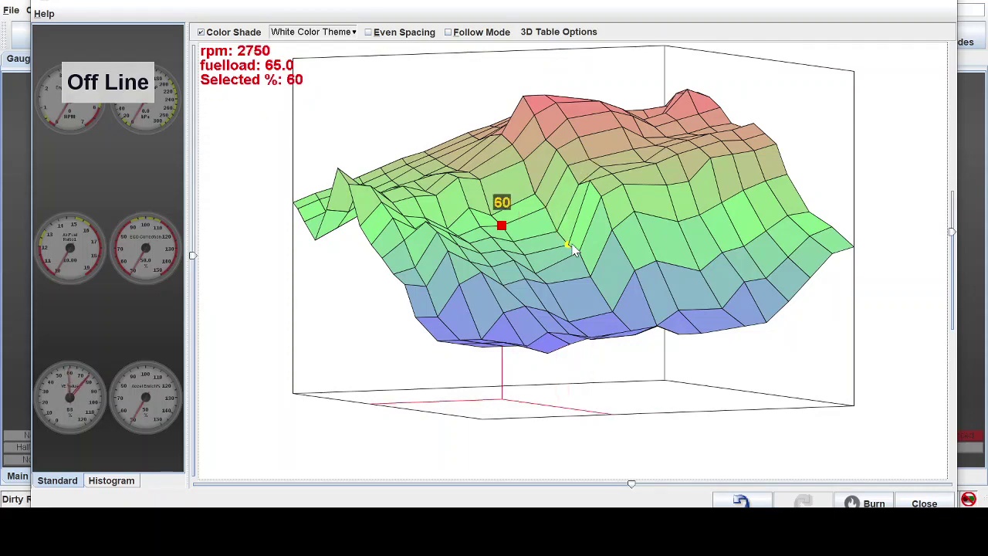
{"action": "key", "text": "Left"}
{"action": "key", "text": "Up"}
{"action": "key", "text": "Up"}
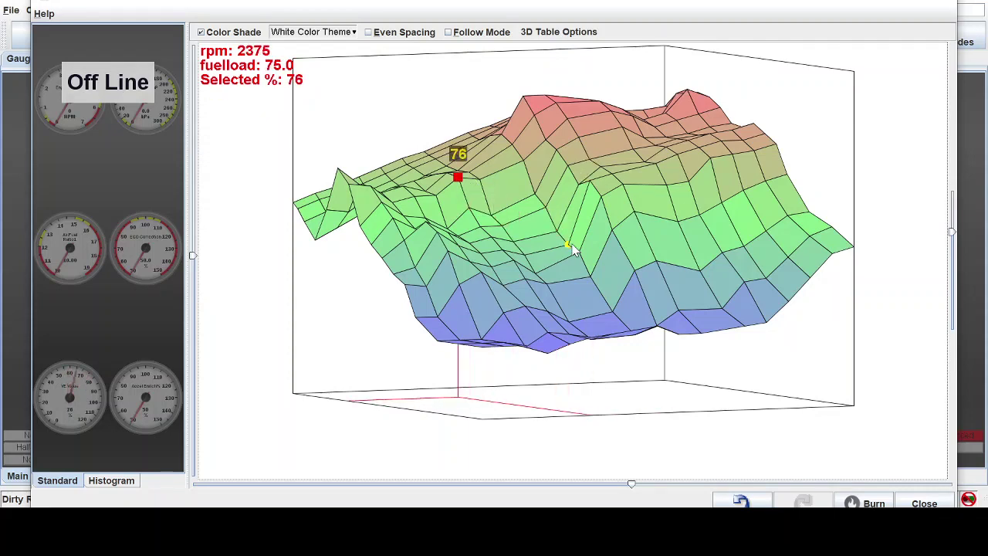
{"action": "left_click", "coordinate": [524, 162]}
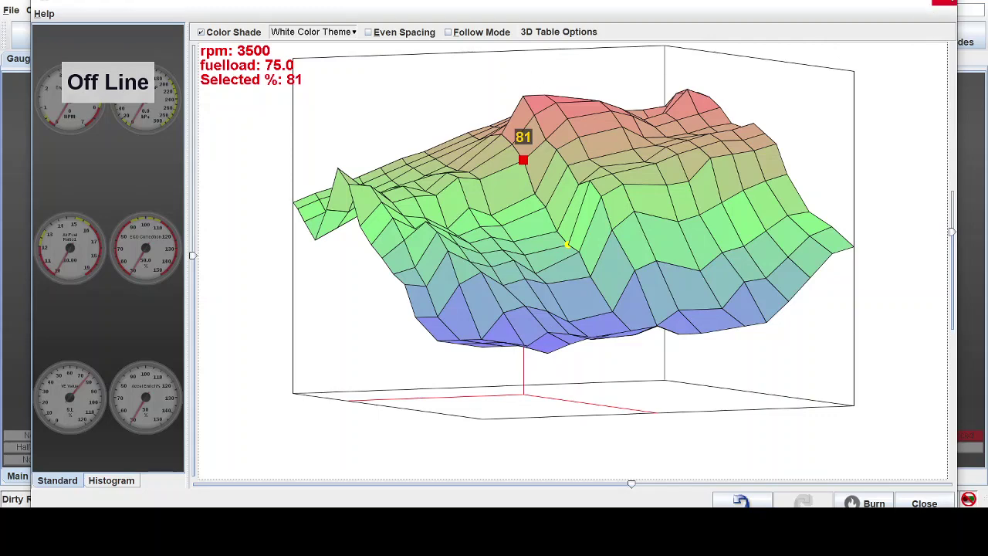
Close the 3D map and reopen Fuel VE Table 1 as a number grid.
{"action": "left_click", "coordinate": [945, 2]}
{"action": "left_click", "coordinate": [800, 29]}
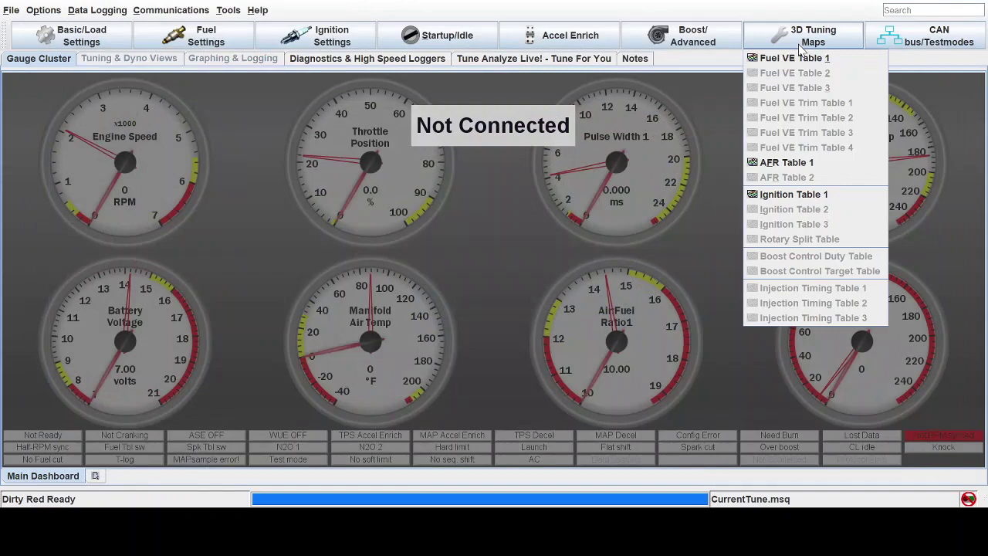
{"action": "left_click", "coordinate": [178, 38]}
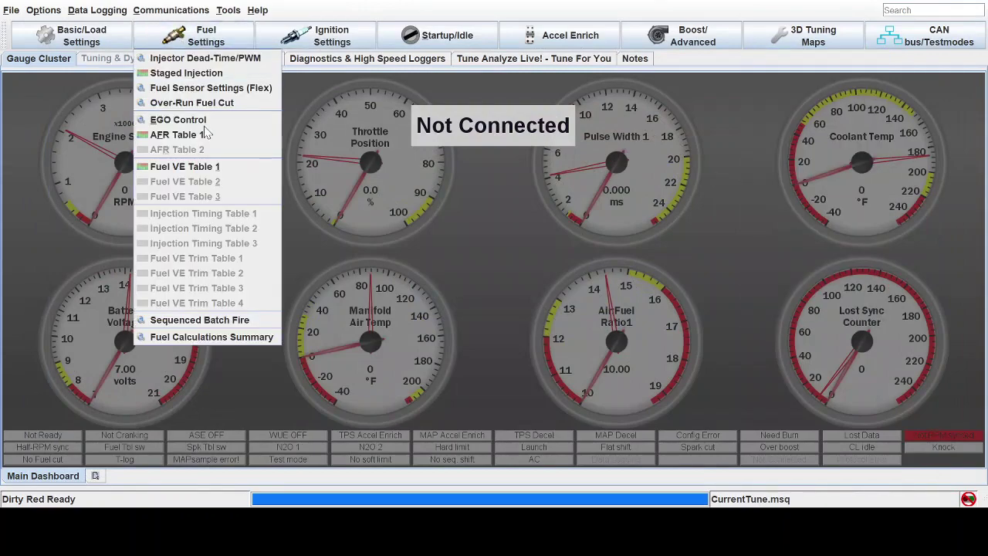
{"action": "left_click", "coordinate": [193, 164]}
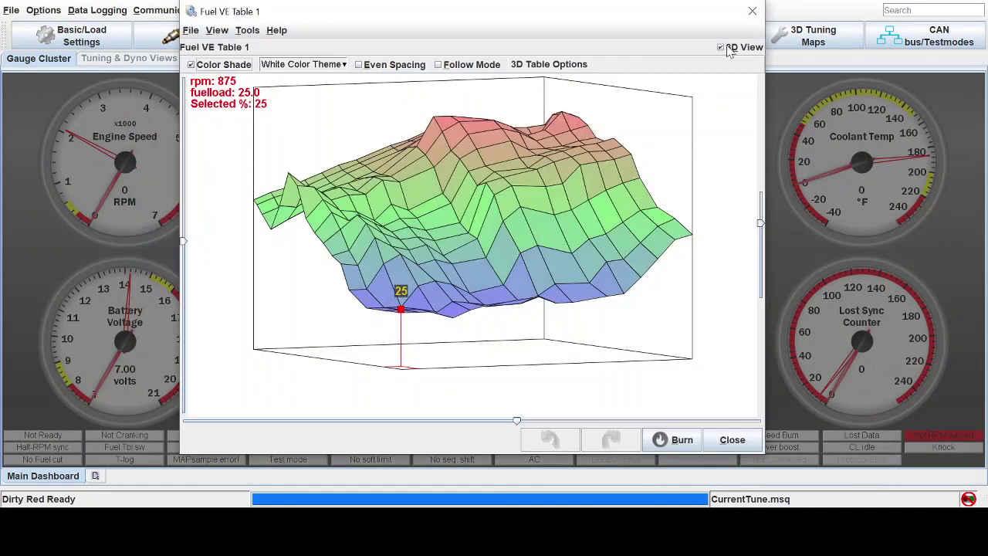
{"action": "left_click", "coordinate": [721, 48]}
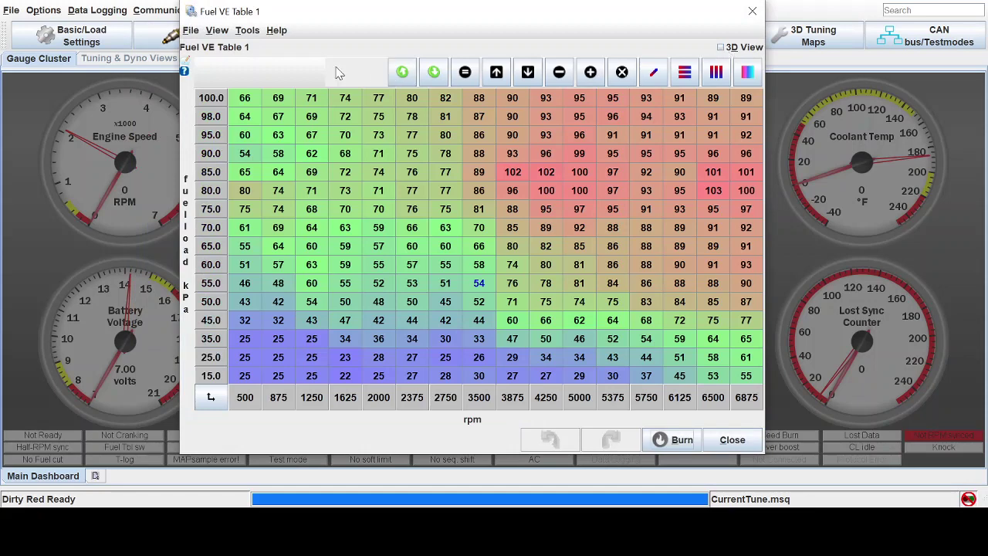
Select every cell in the table, apply Smooth Cells, and clear the selection.
{"action": "left_click_drag", "start_coordinate": [241, 103], "coordinate": [749, 378]}
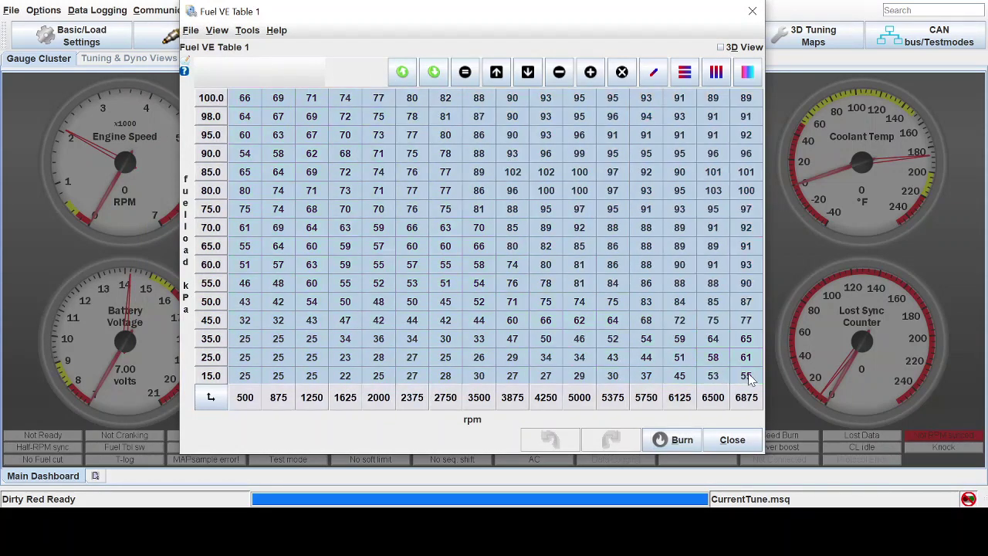
{"action": "left_click", "coordinate": [748, 73]}
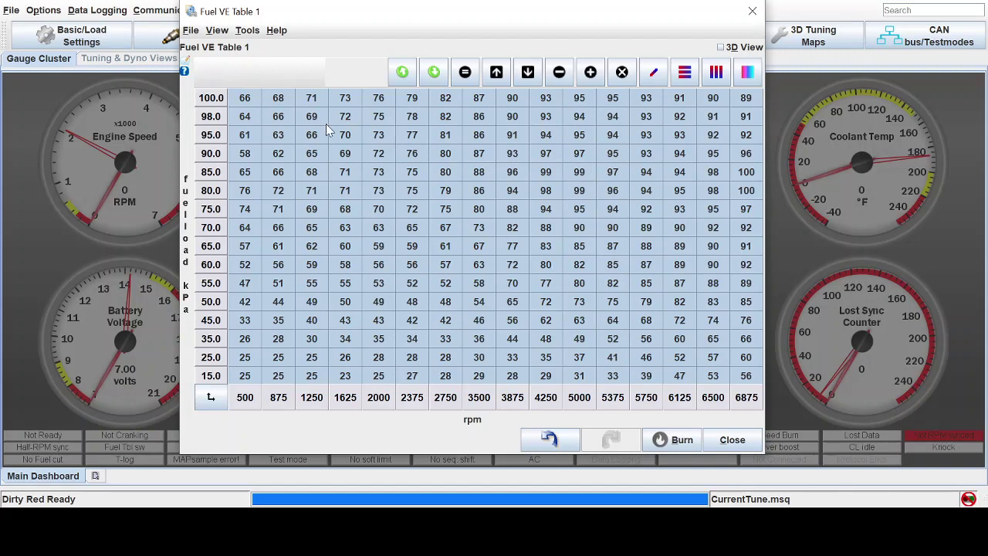
{"action": "left_click", "coordinate": [257, 99]}
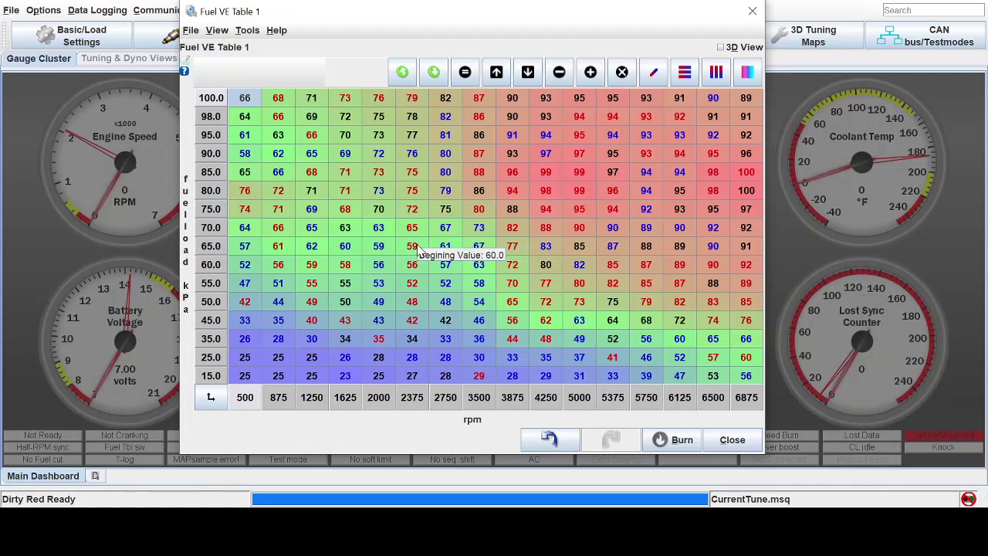
View the smoothed table in 3D, rotate it, and check the 4250 rpm, 50 kPa point reads 72.
{"action": "left_click", "coordinate": [720, 48]}
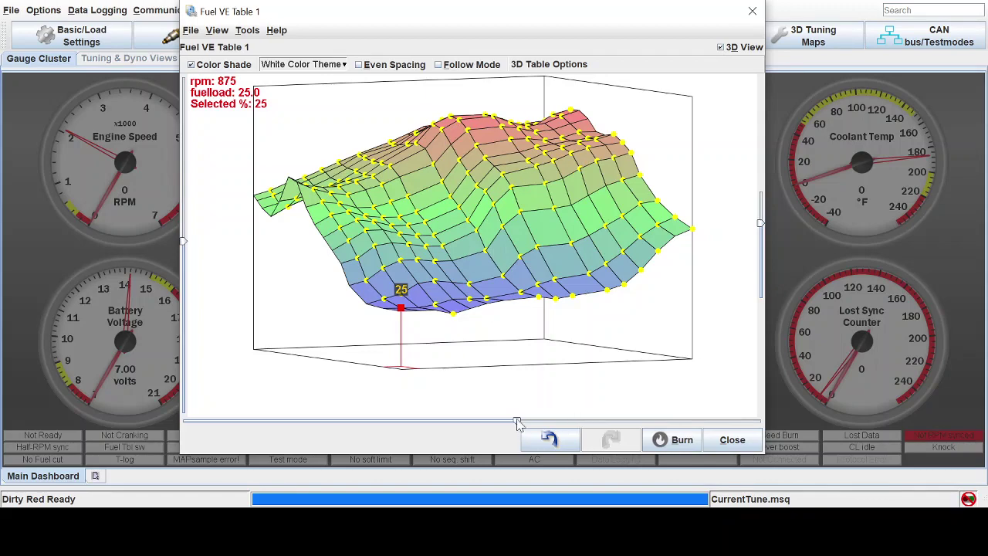
{"action": "left_click_drag", "start_coordinate": [517, 424], "coordinate": [479, 421]}
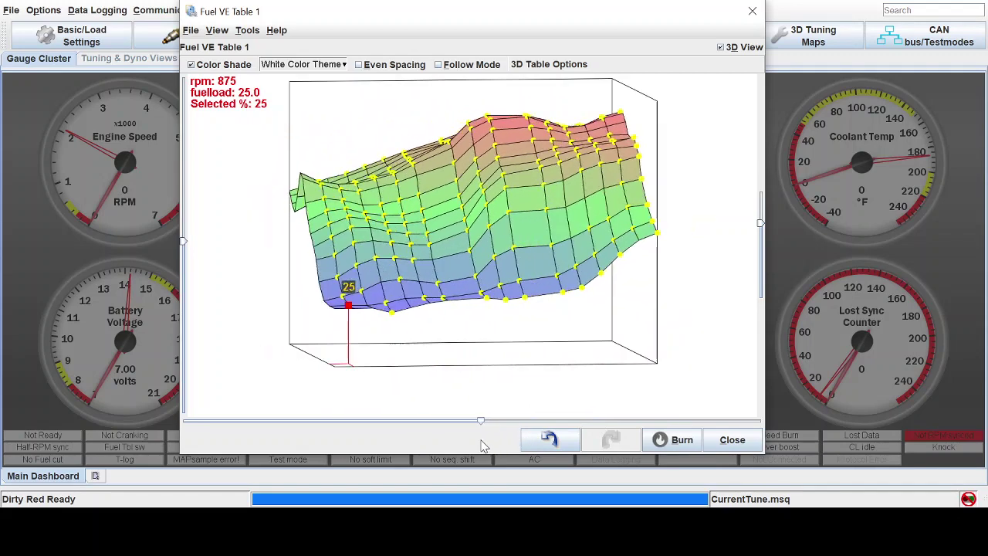
{"action": "left_click", "coordinate": [504, 188]}
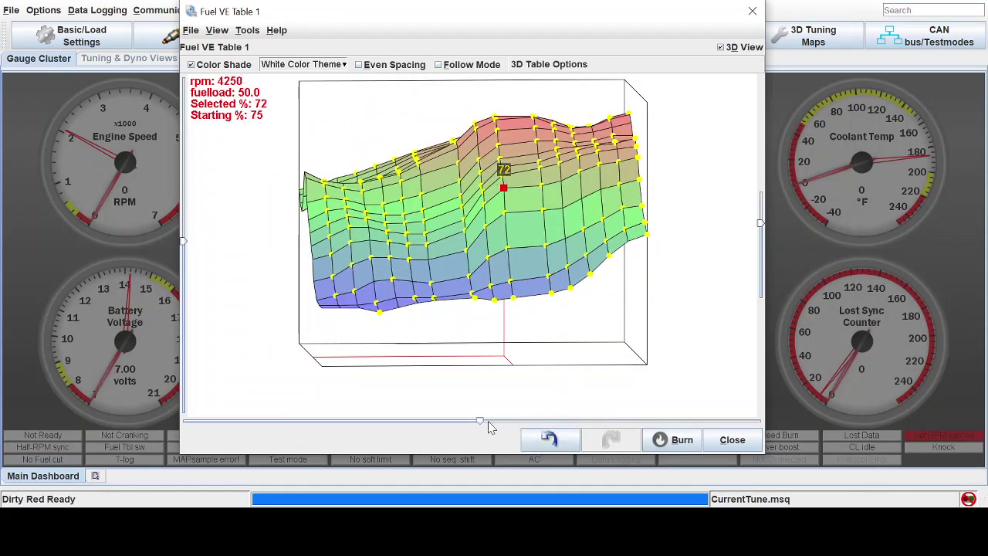
{"action": "mouse_move", "coordinate": [480, 423]}
{"action": "left_mouse_down"}
{"action": "mouse_move", "coordinate": [509, 421]}
{"action": "mouse_move", "coordinate": [492, 423]}
{"action": "left_mouse_up"}
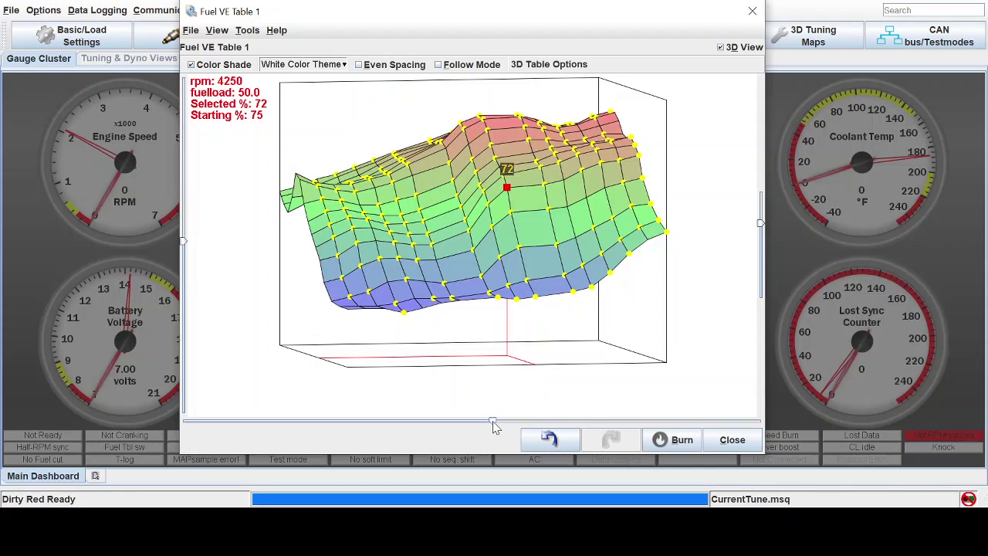
{"action": "left_click_drag", "start_coordinate": [495, 427], "coordinate": [475, 429]}
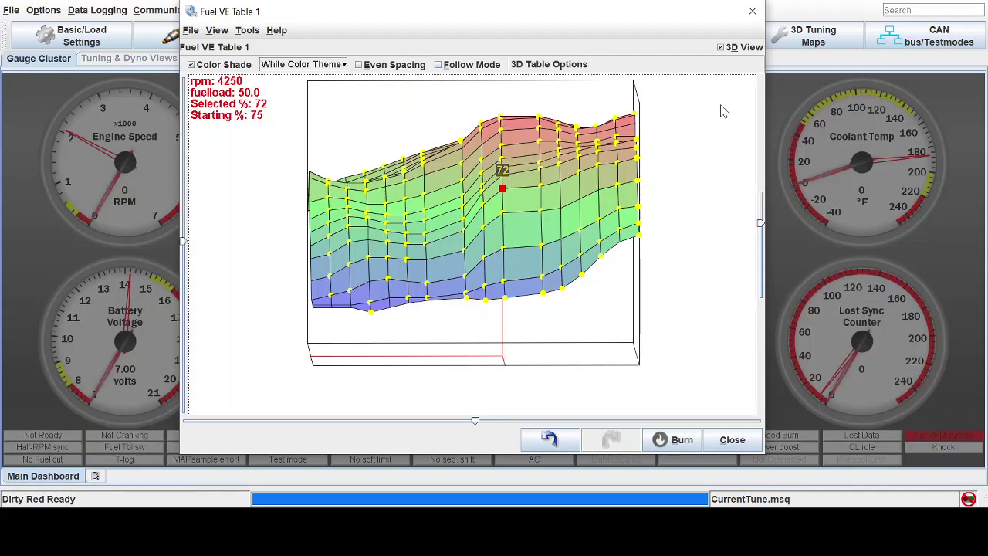
In the grid, select the 3875–5000 rpm, 80–95 kPa block and increment it twice.
{"action": "left_click", "coordinate": [721, 48]}
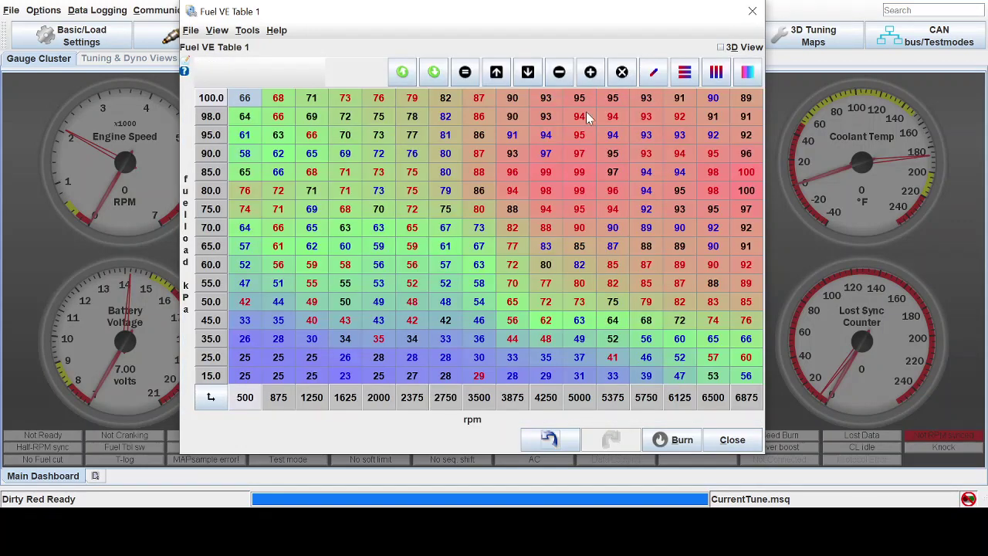
{"action": "left_click", "coordinate": [550, 171]}
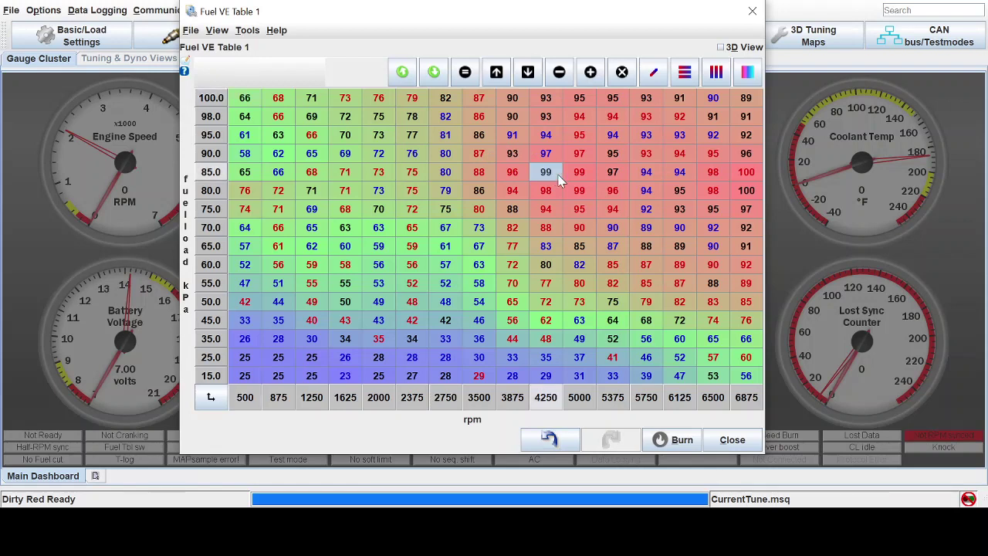
{"action": "left_click", "coordinate": [518, 141]}
{"action": "left_click_drag", "start_coordinate": [519, 142], "coordinate": [579, 190]}
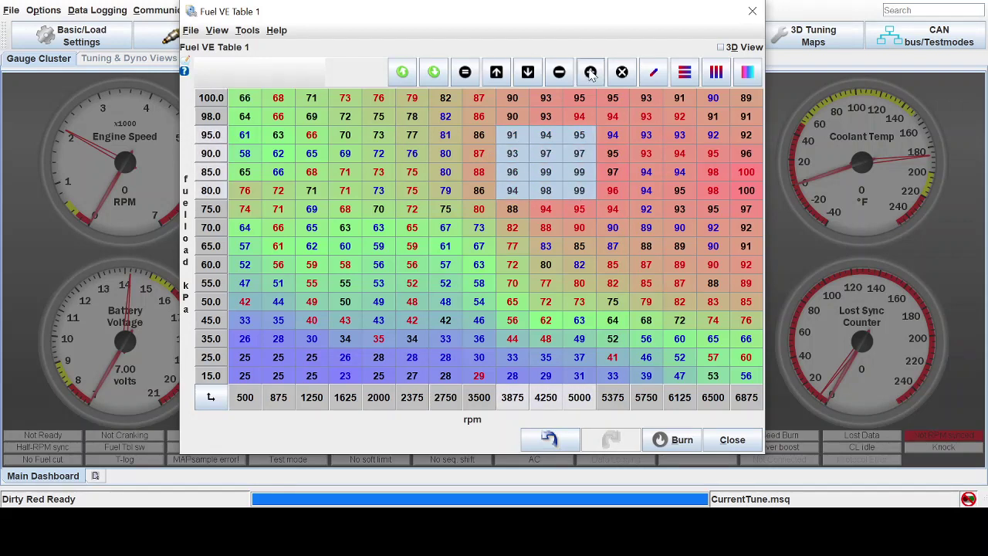
{"action": "left_click", "coordinate": [496, 71]}
{"action": "left_click", "coordinate": [496, 72]}
{"action": "left_click", "coordinate": [496, 71]}
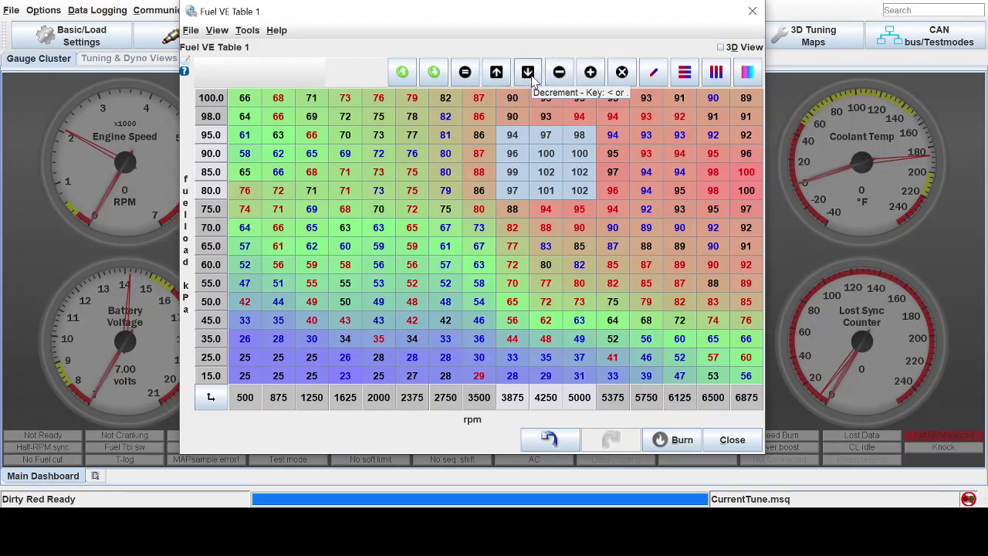
Preview the raised block in 3D, return to the grid, and decrement it twice.
{"action": "left_click", "coordinate": [720, 48]}
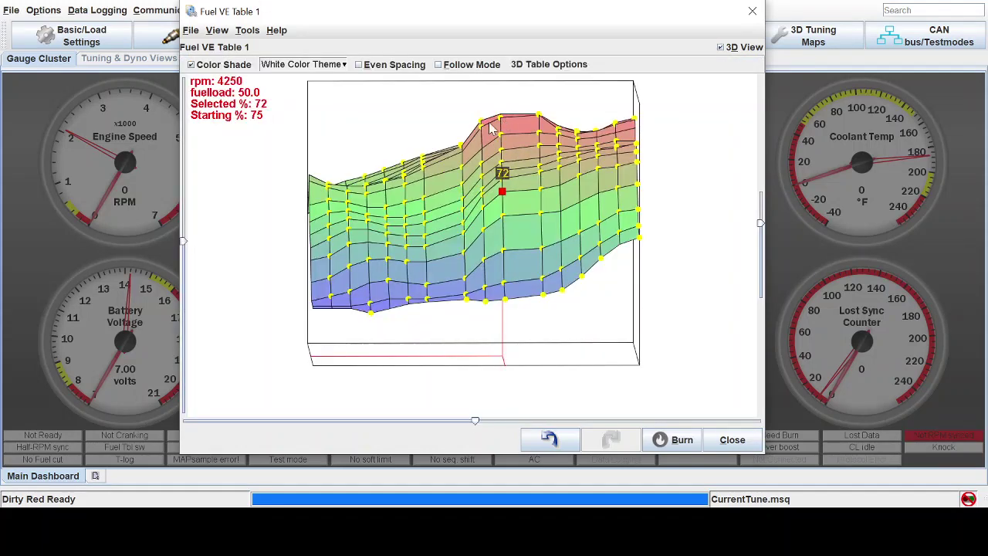
{"action": "left_click", "coordinate": [720, 47]}
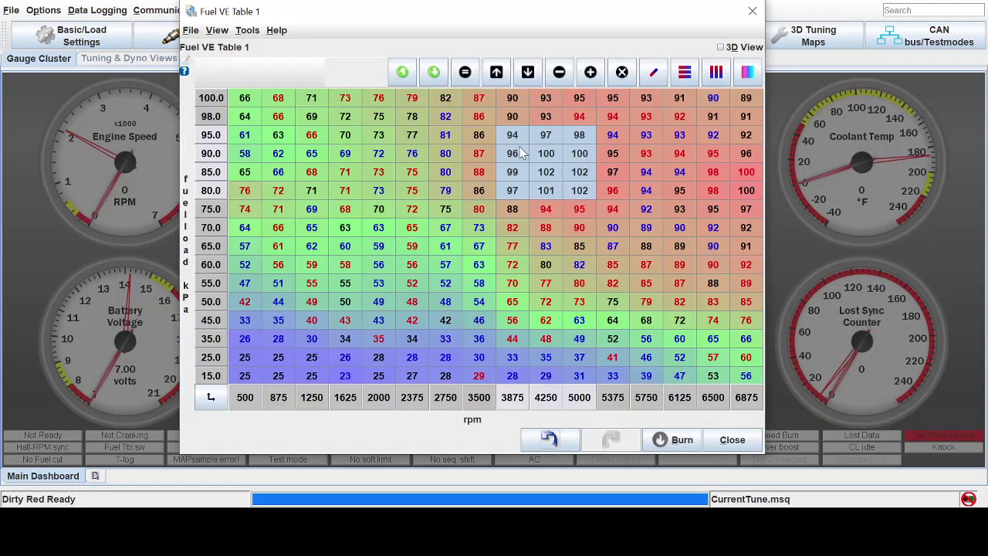
{"action": "left_click", "coordinate": [528, 72]}
{"action": "left_click", "coordinate": [528, 71]}
Decrement the block back to smoothed values, inspect four cells, and close Fuel VE Table 1.
{"action": "left_click", "coordinate": [528, 71]}
{"action": "left_click", "coordinate": [646, 227]}
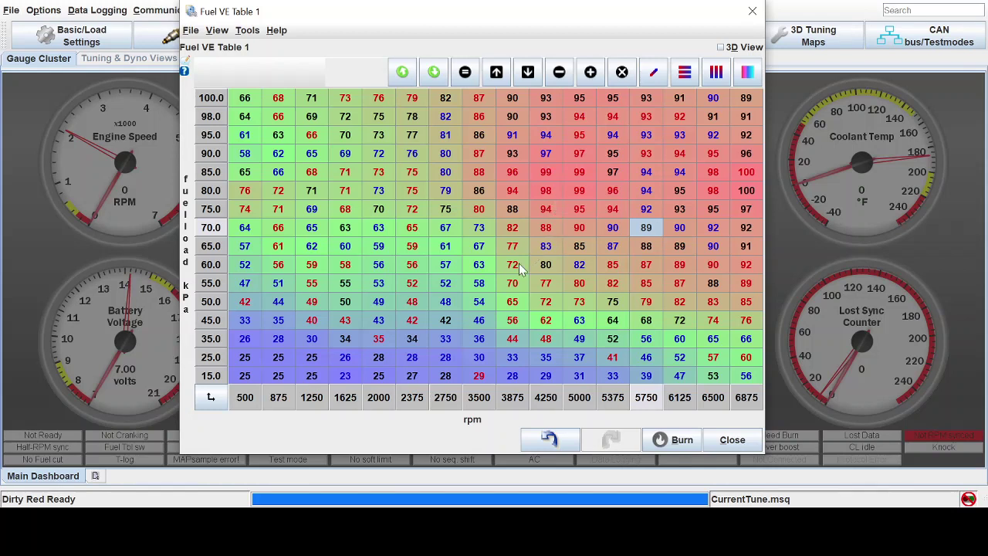
{"action": "left_click", "coordinate": [569, 195]}
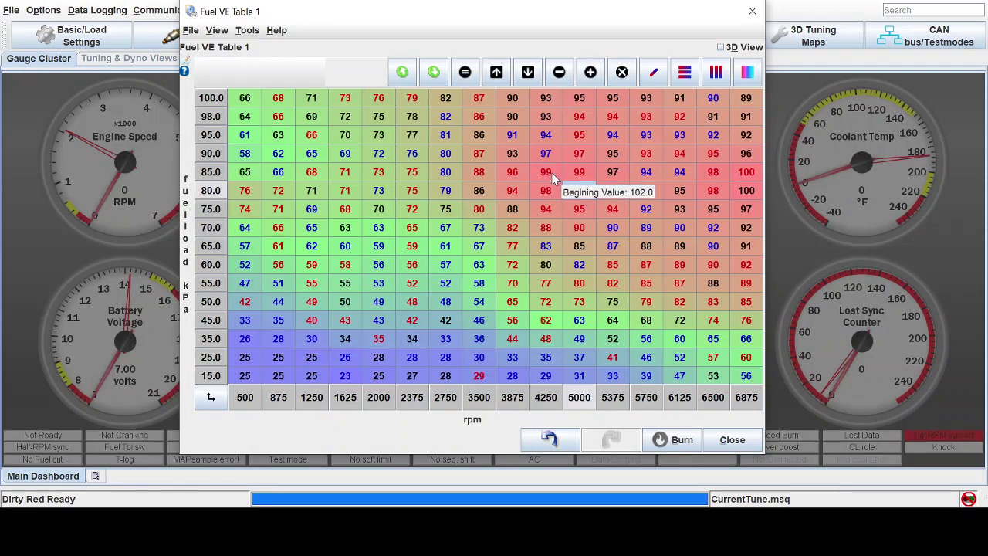
{"action": "left_click", "coordinate": [550, 122]}
{"action": "left_click", "coordinate": [584, 124]}
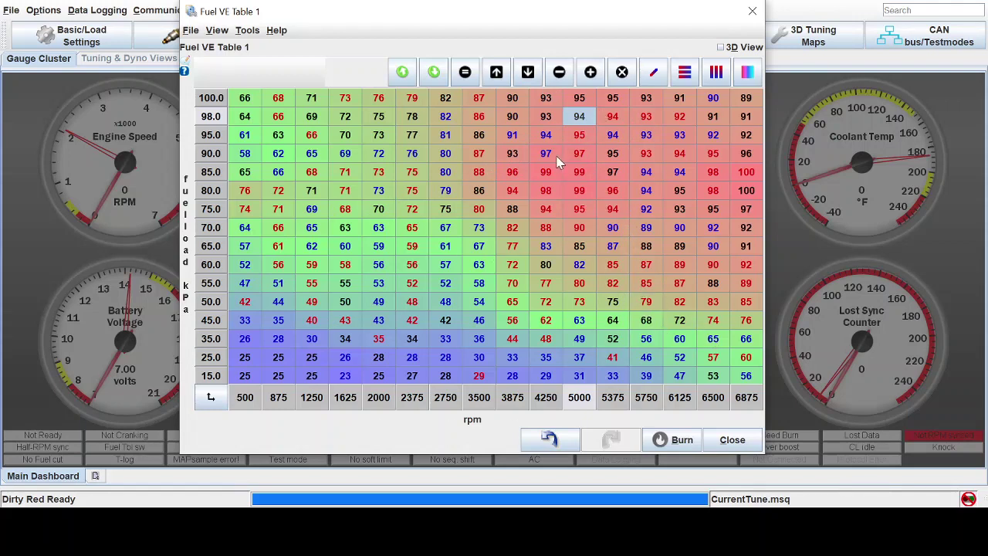
{"action": "left_click", "coordinate": [755, 21]}
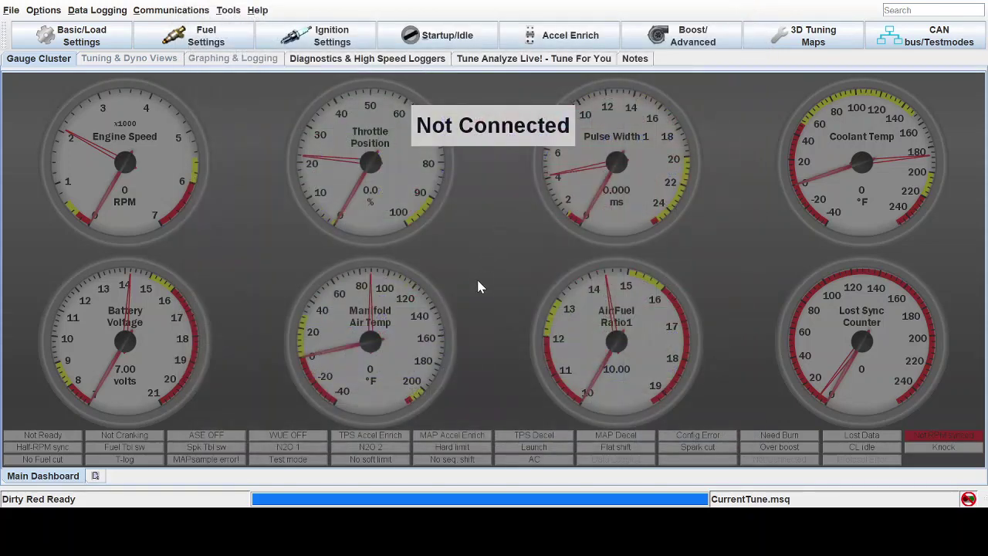